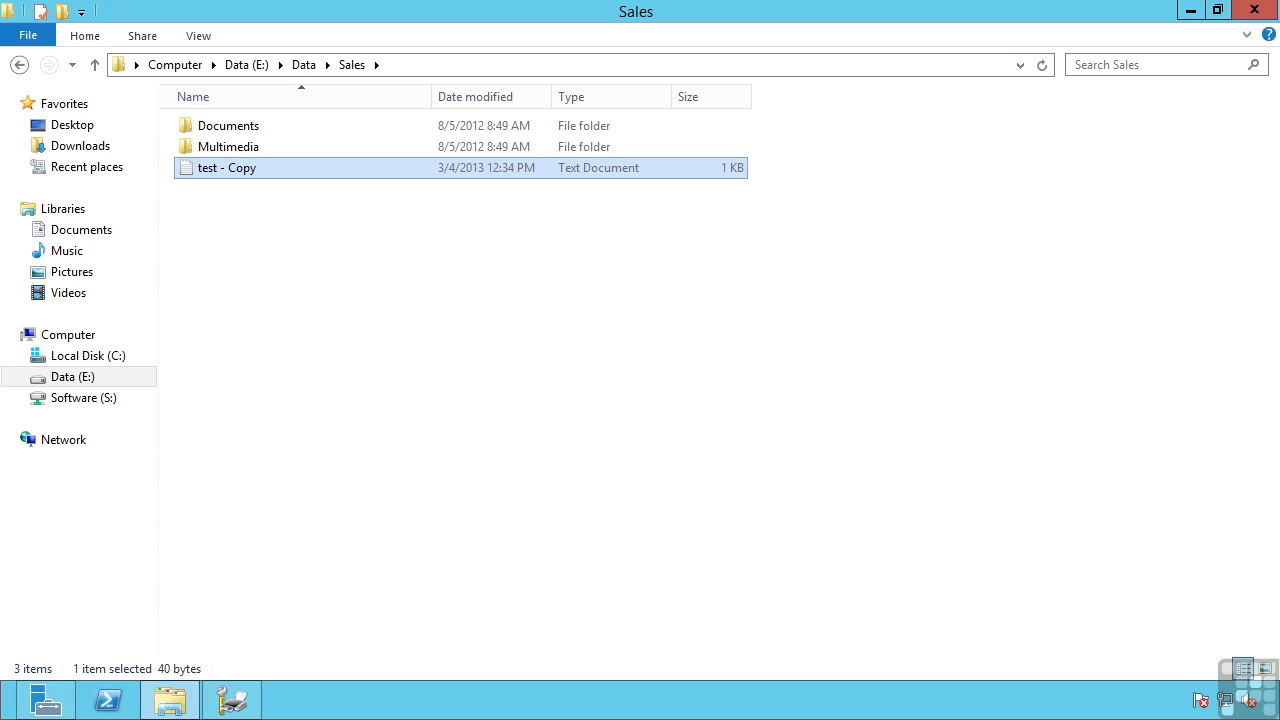
Open the shadow copy Settings for volume E:\ from Data (E:) properties, showing the 12991 MB limit.
right_click(75, 377)
left_click(132, 359)
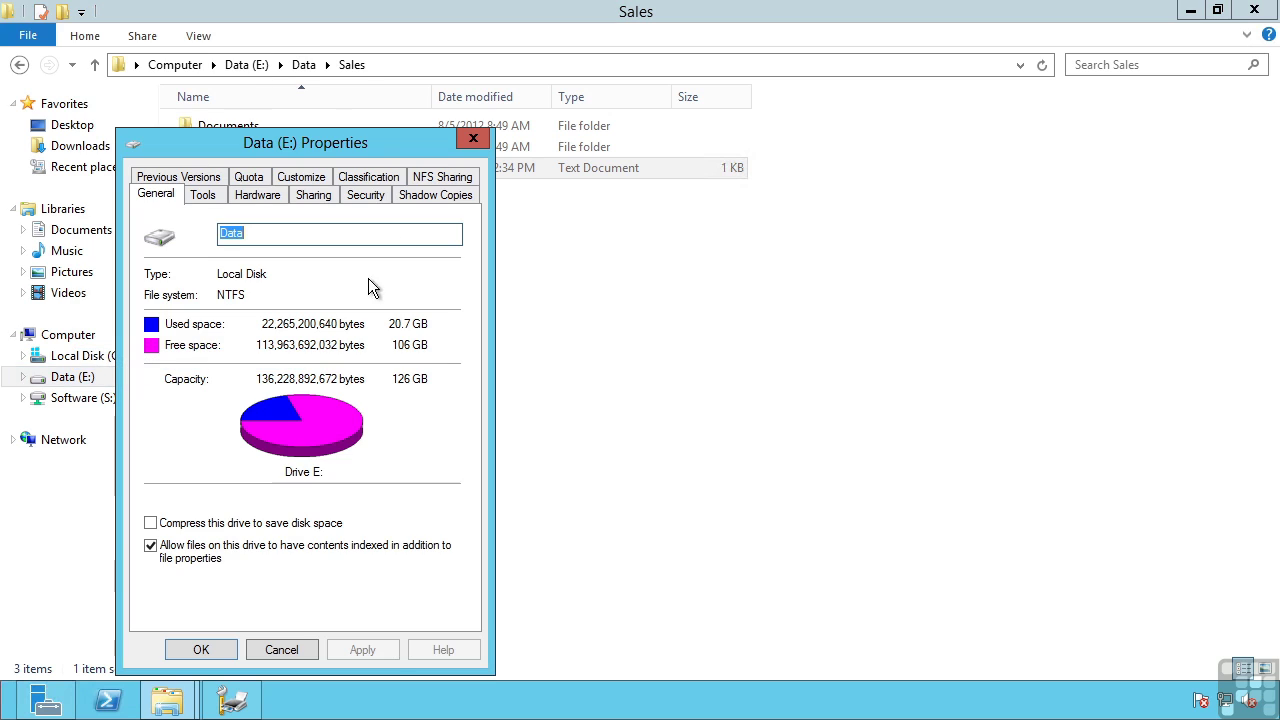
left_click(433, 198)
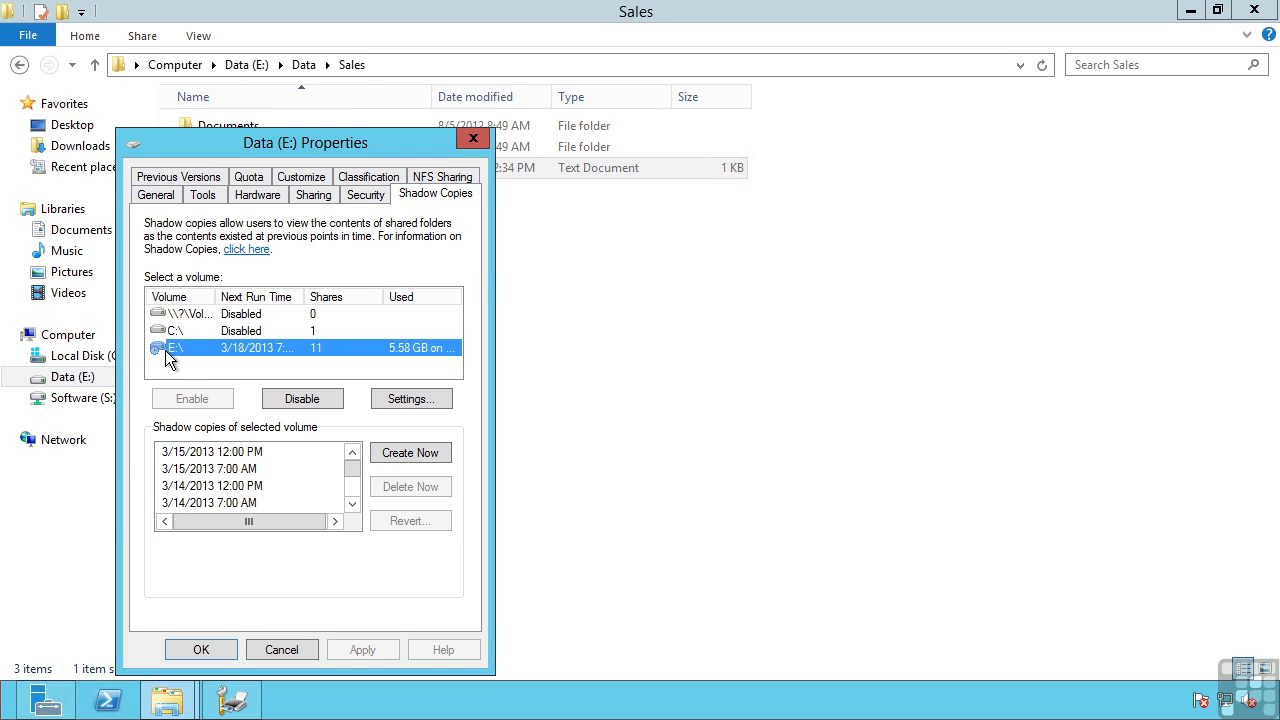
left_click(403, 401)
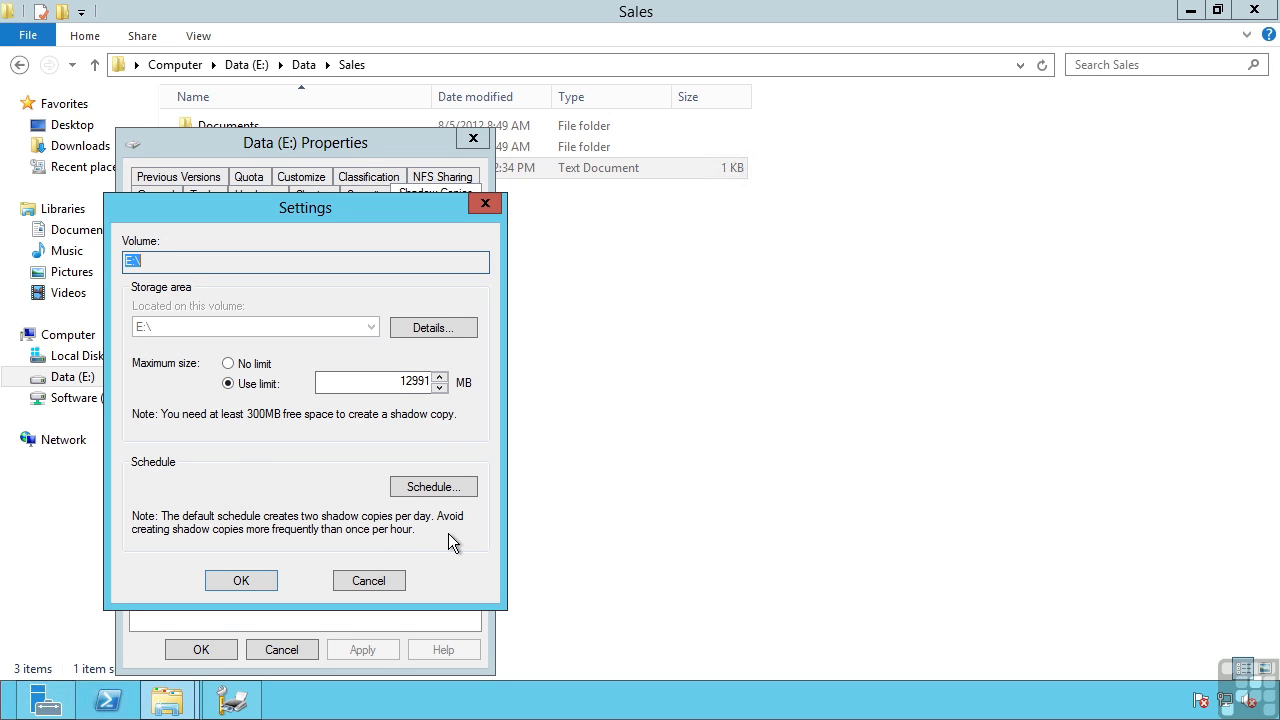
Review E:'s weekday shadow copy schedule, viewing the 12:00 PM entry, and cancel without changes.
left_click(432, 487)
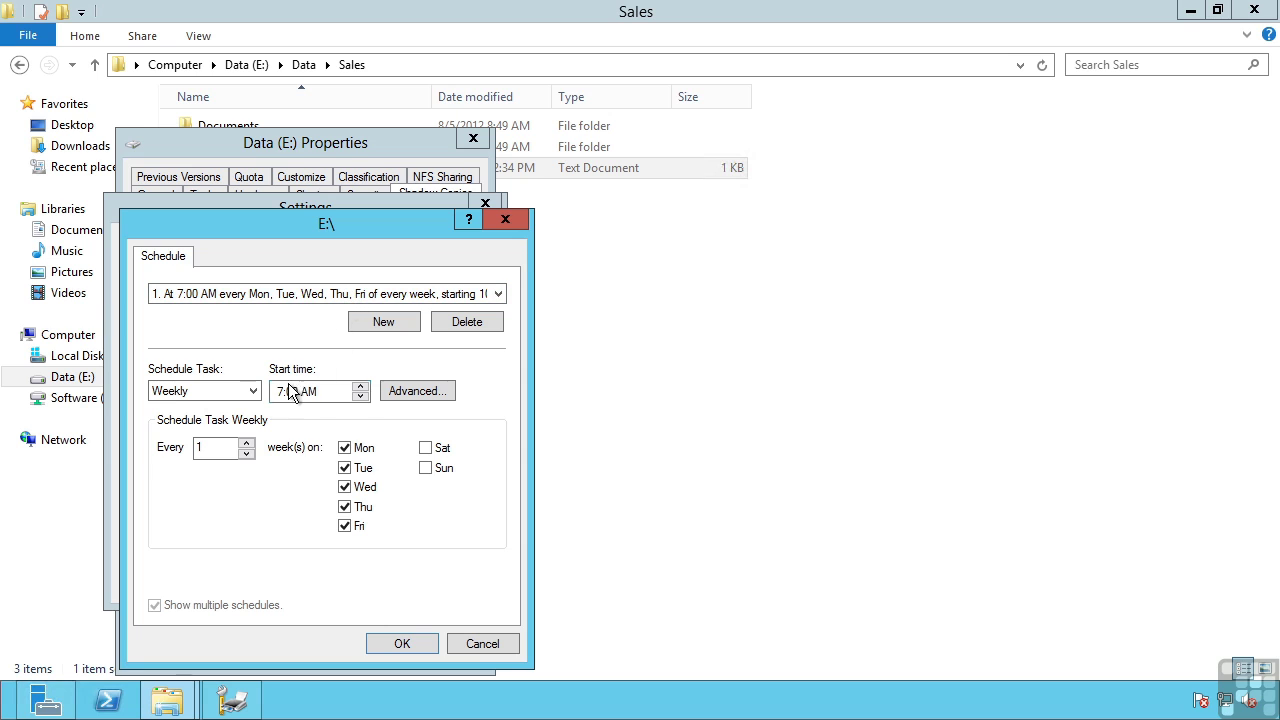
left_click(503, 295)
left_click(342, 320)
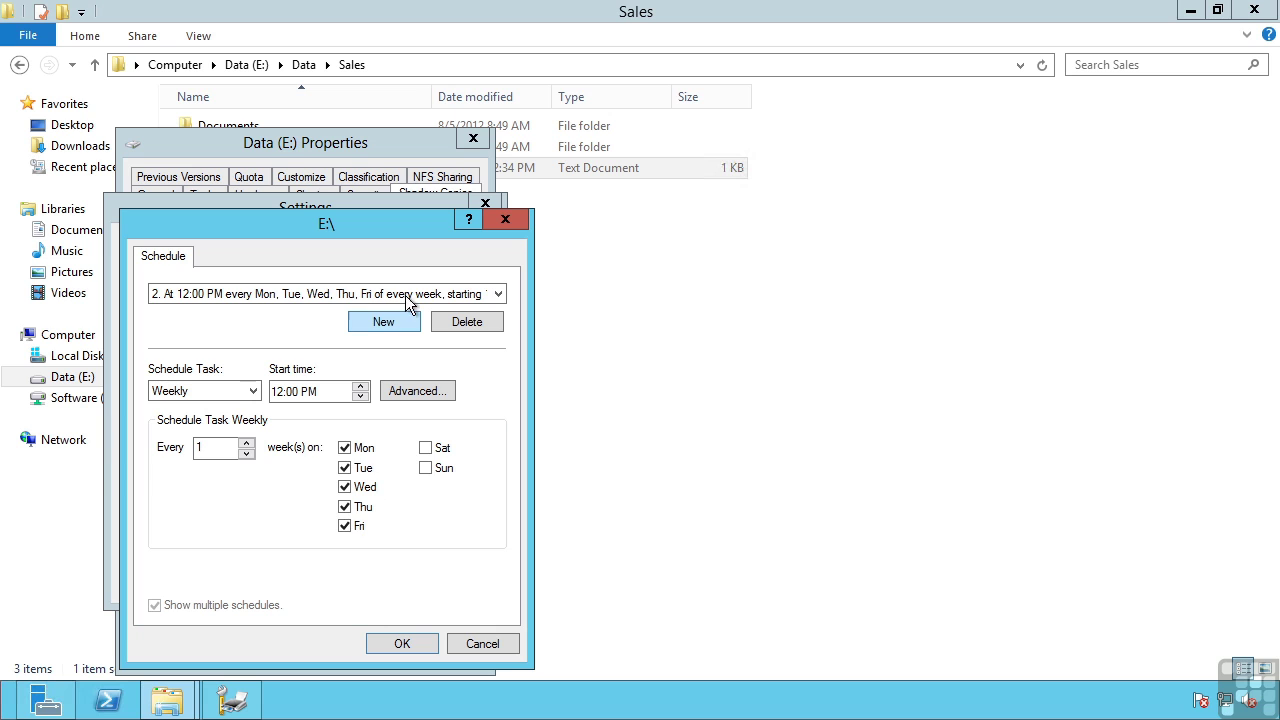
left_click(479, 647)
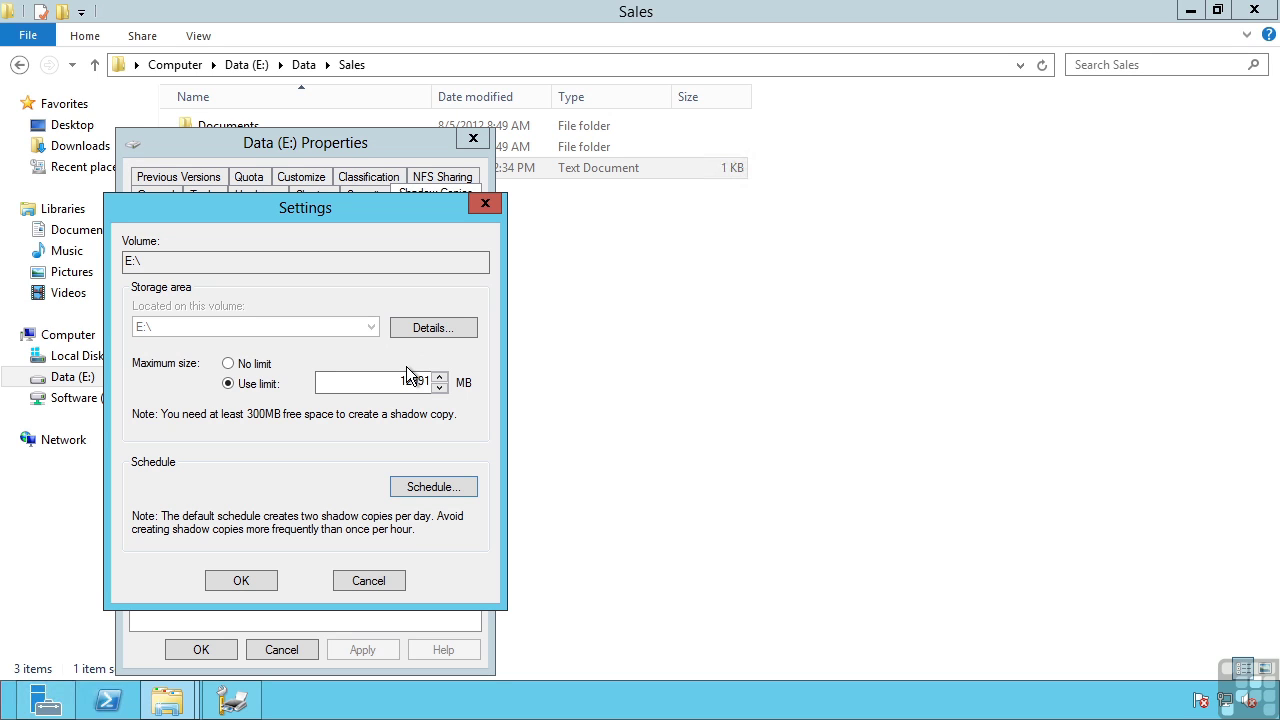
Close the shadow copy settings and the Data (E:) properties without changes.
left_click(240, 583)
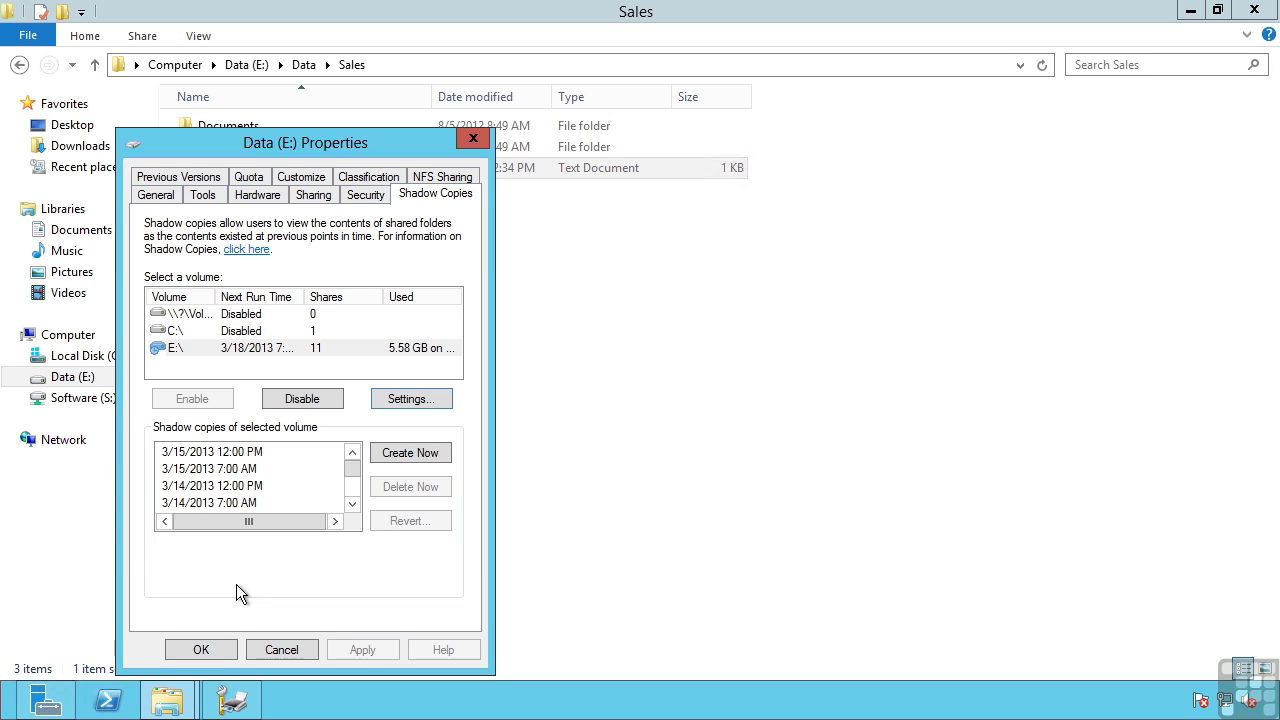
left_click(352, 504)
left_click(352, 504)
left_click(352, 504)
left_click(352, 504)
left_click(352, 504)
left_click(352, 504)
left_click(352, 504)
left_click(352, 504)
left_click(352, 504)
left_click(352, 504)
left_click(284, 654)
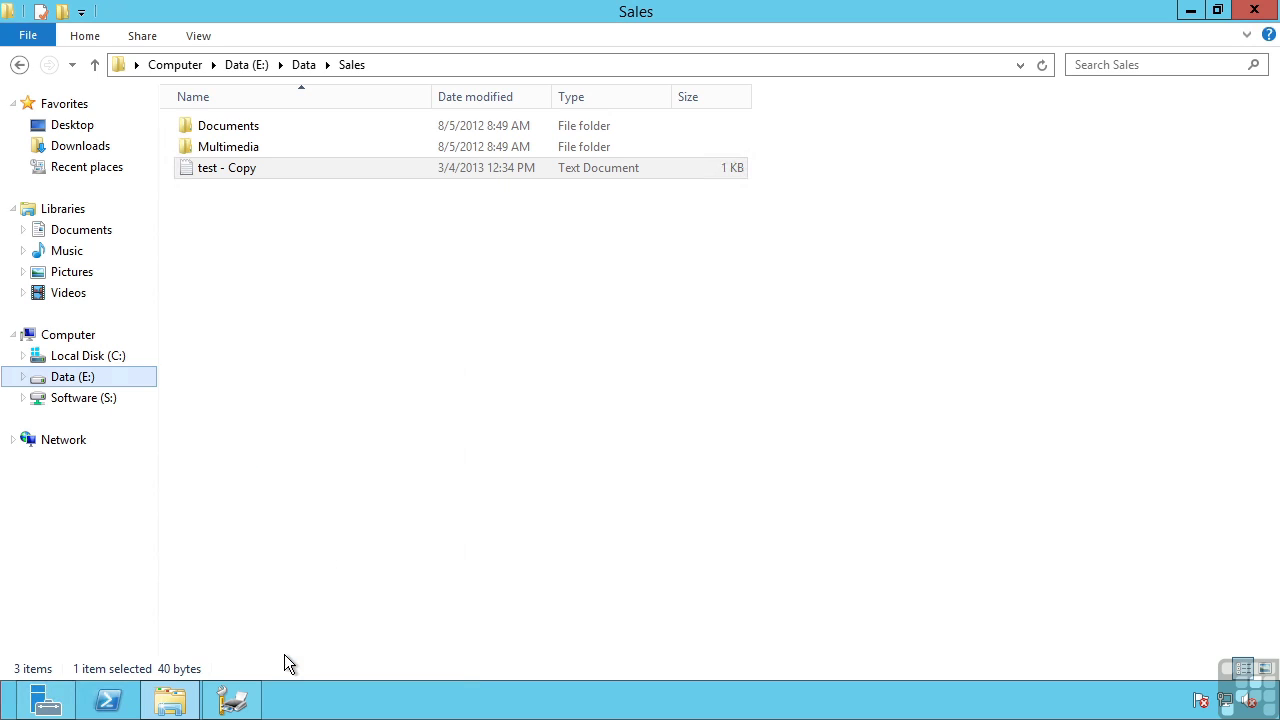
Go up to the Data folder and list the Sales folder's previous versions.
left_click(297, 62)
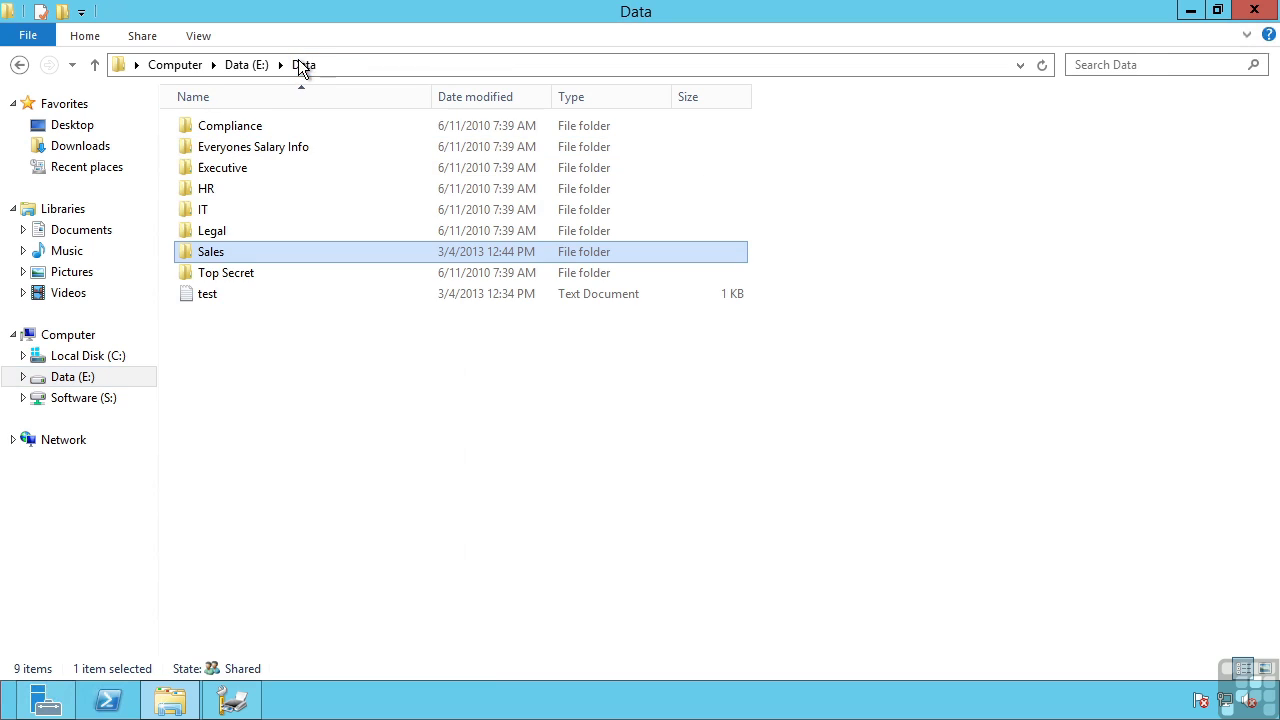
right_click(217, 258)
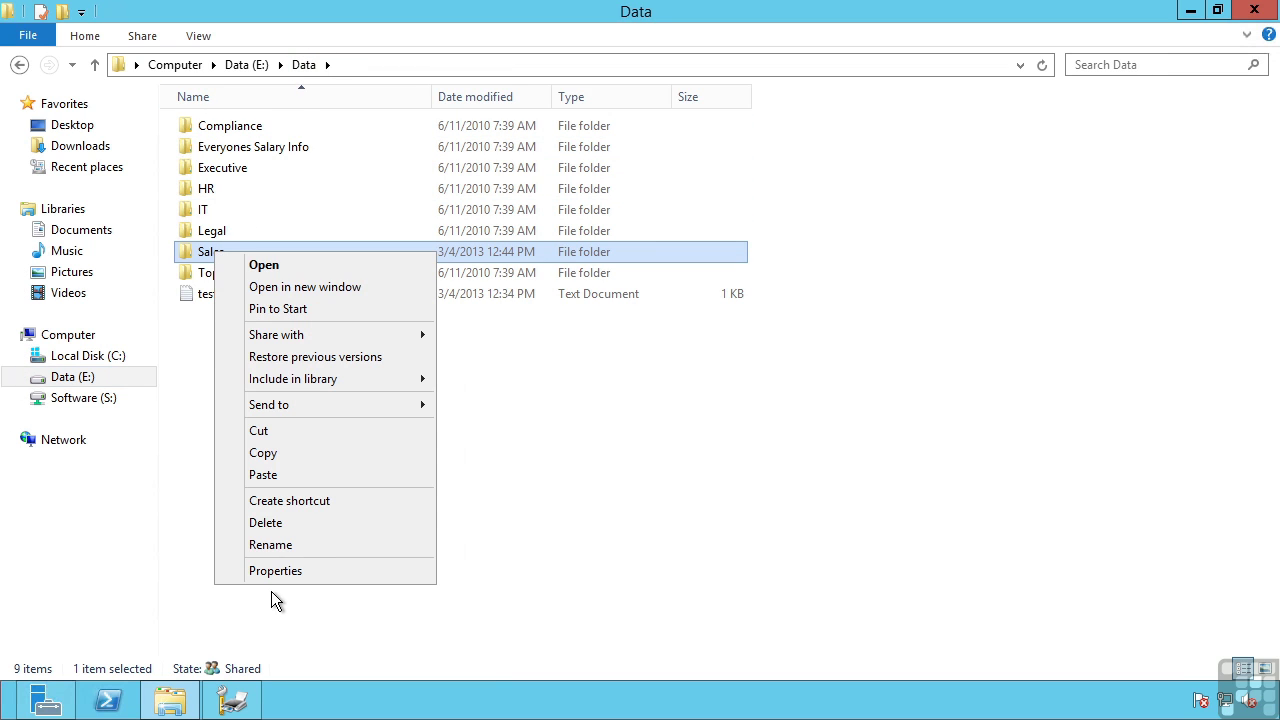
left_click(272, 572)
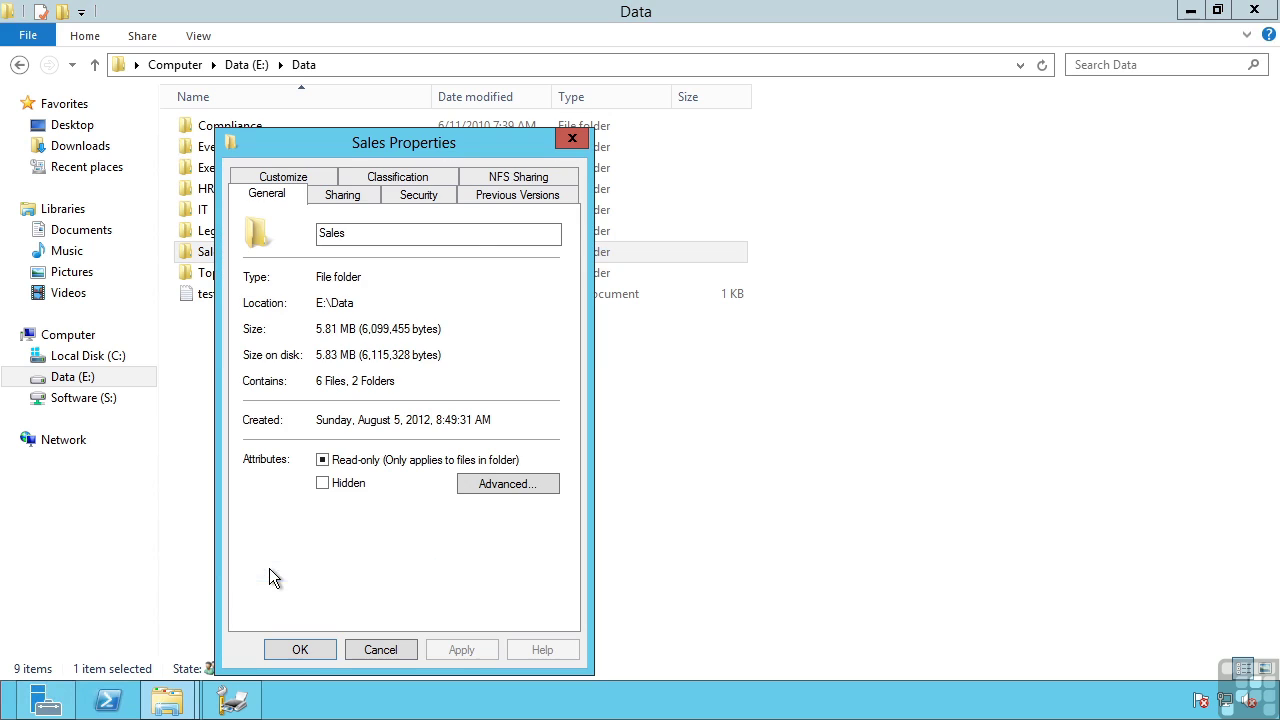
left_click(503, 196)
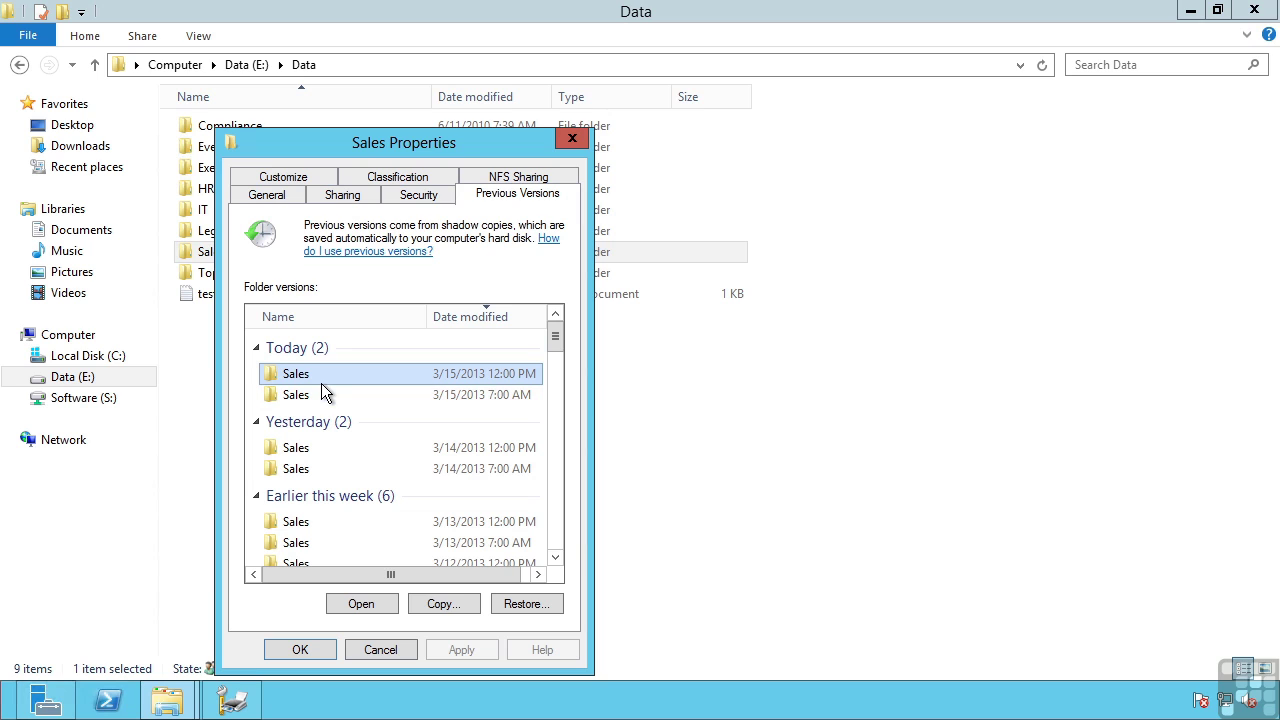
Close Sales properties and open the Sales folder on the \\savdalfs01\data share.
left_click(380, 650)
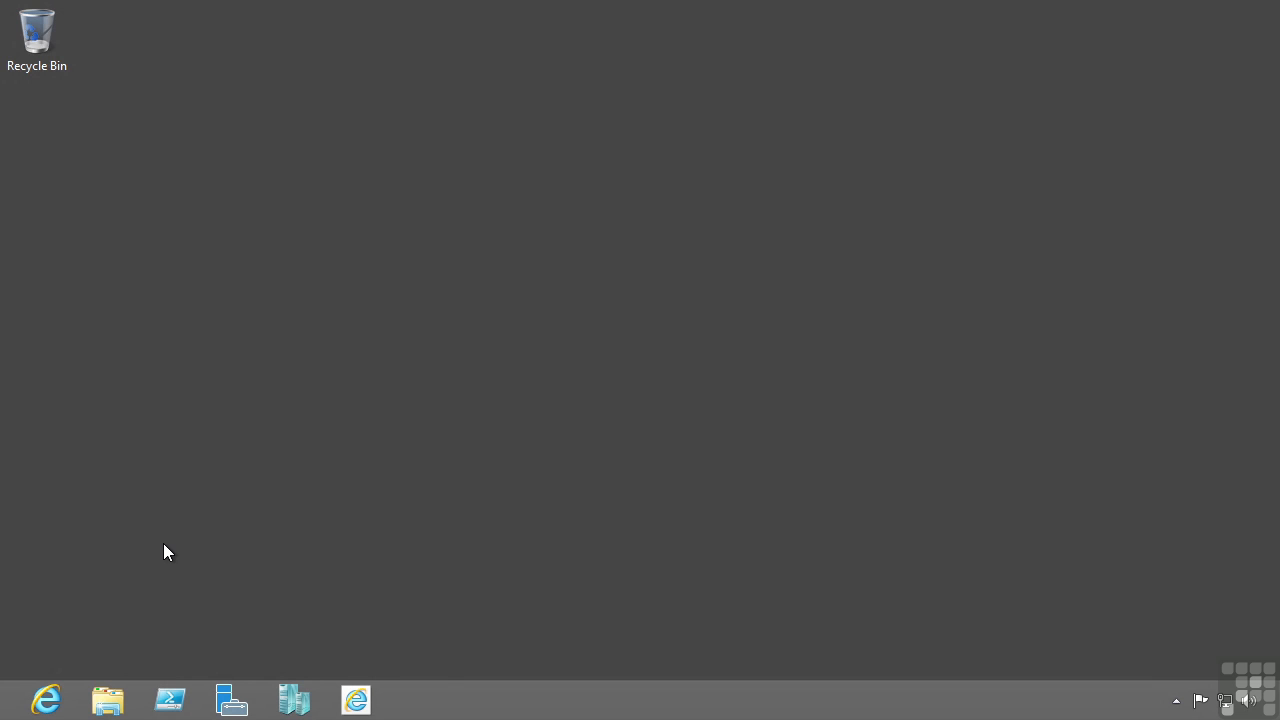
key("super+r")
type("\\\\savdalfs")
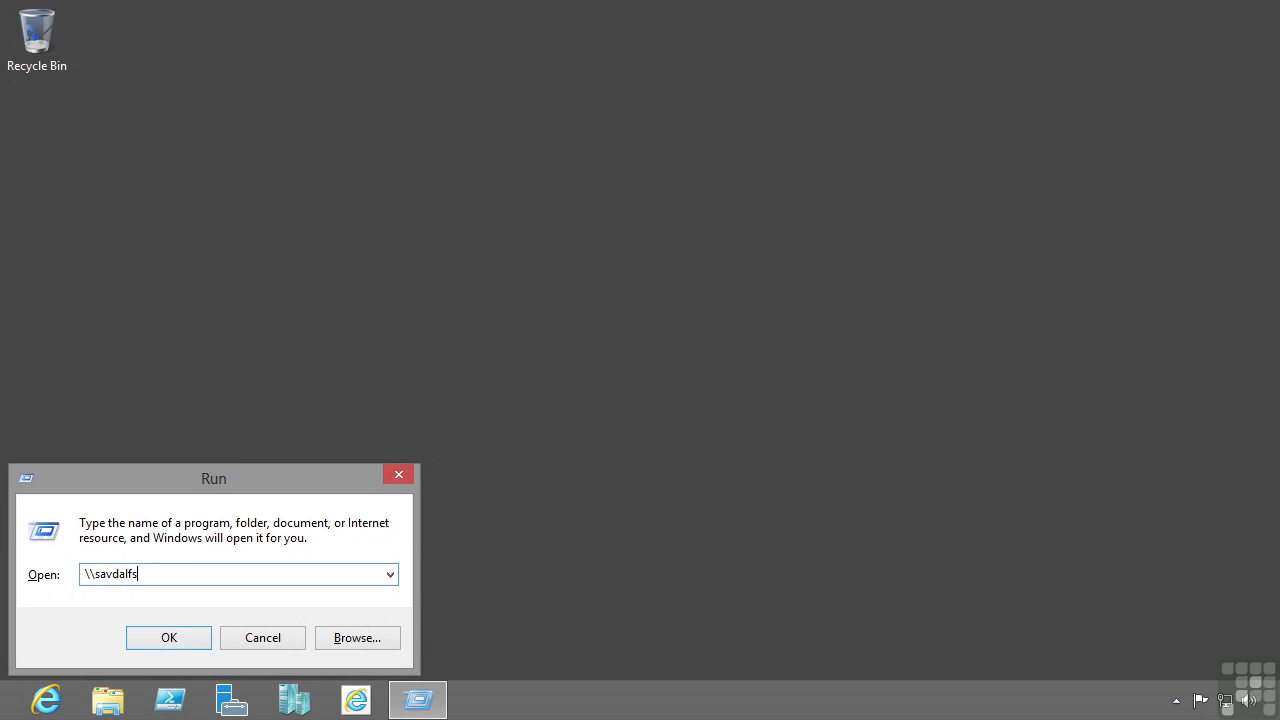
type("01\\data")
key("Return")
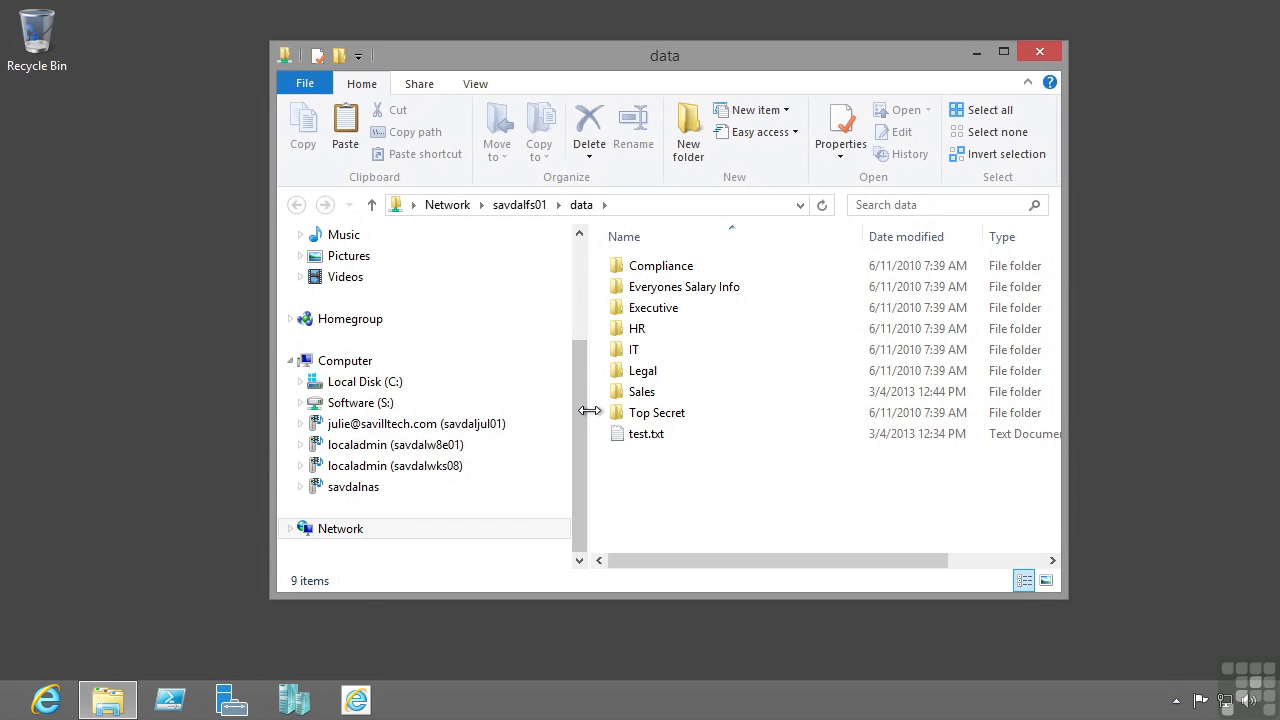
double_click(641, 392)
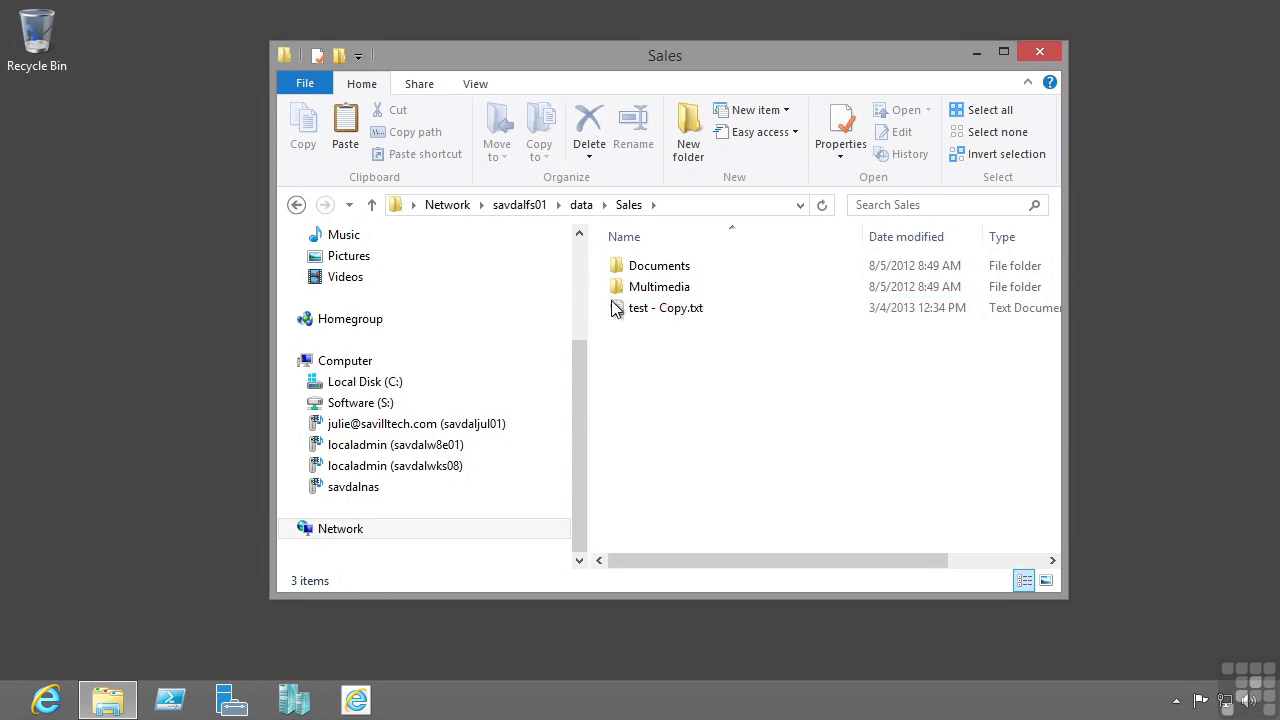
Browse into the Multimedia and Documents subfolders, returning to Sales after each.
double_click(652, 287)
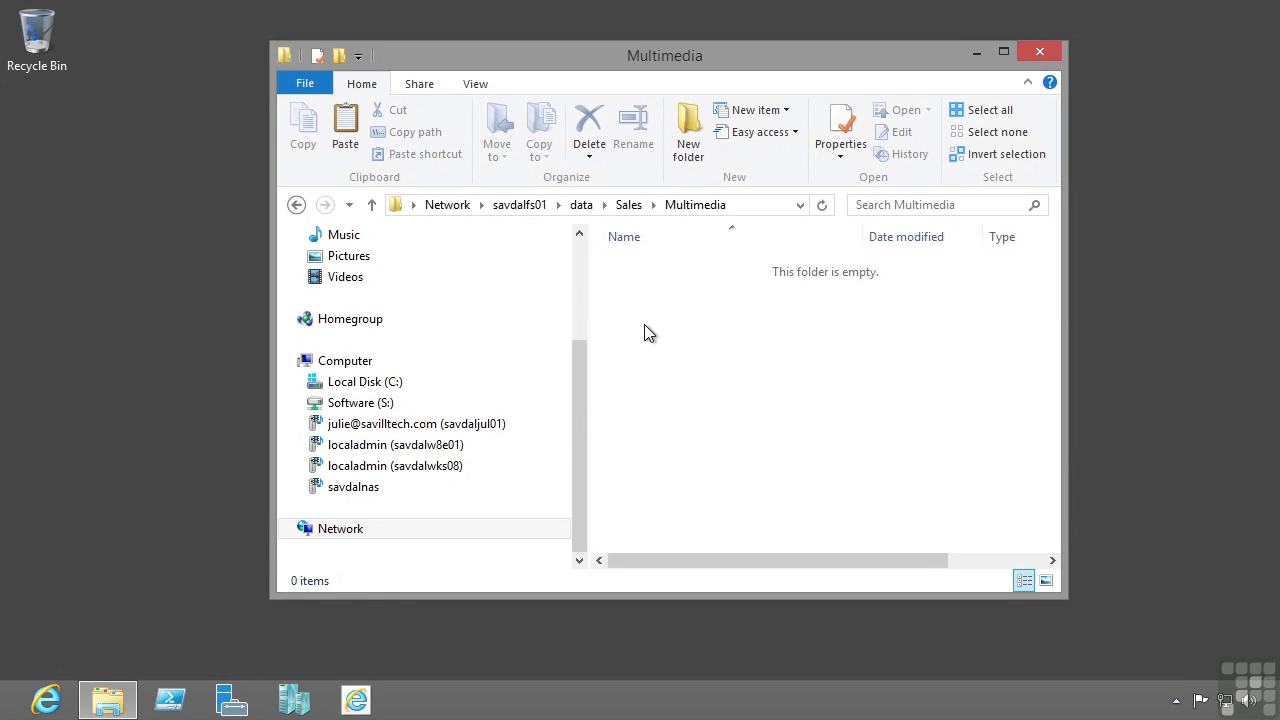
key("BackSpace")
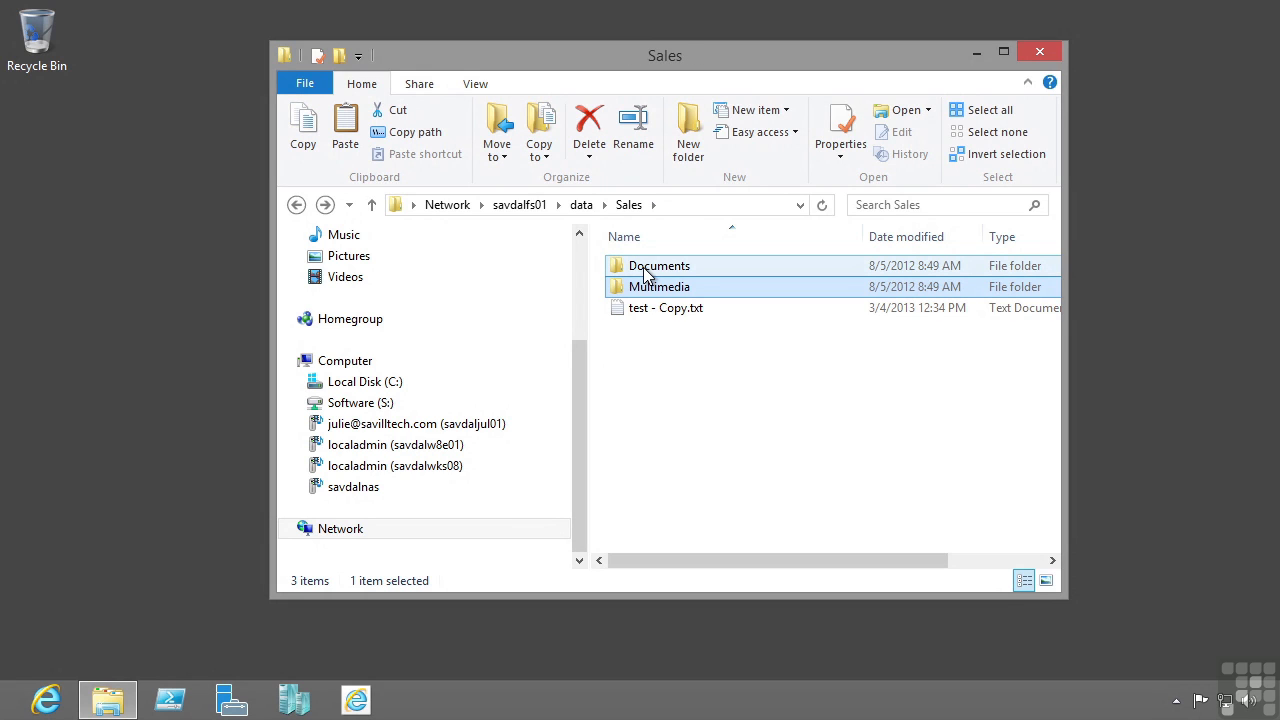
double_click(651, 268)
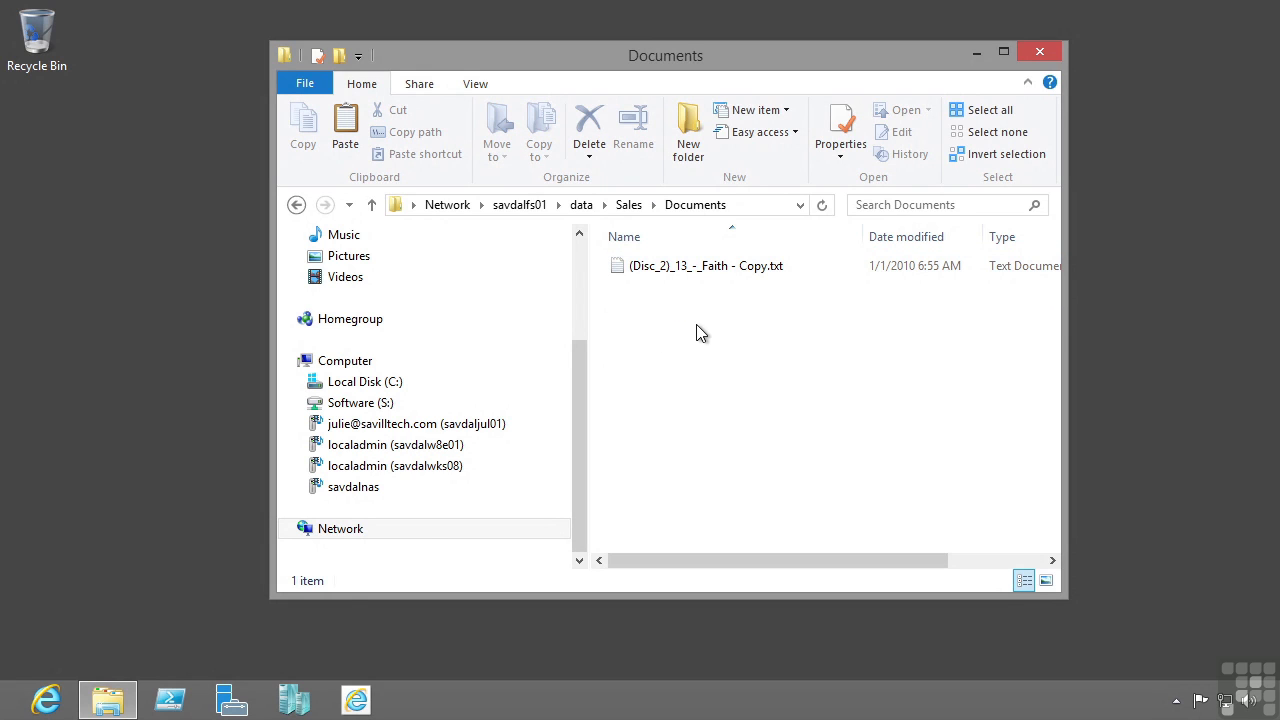
key("BackSpace")
Bring up the Documents folder's Previous Versions list and scroll through its entries.
right_click(665, 275)
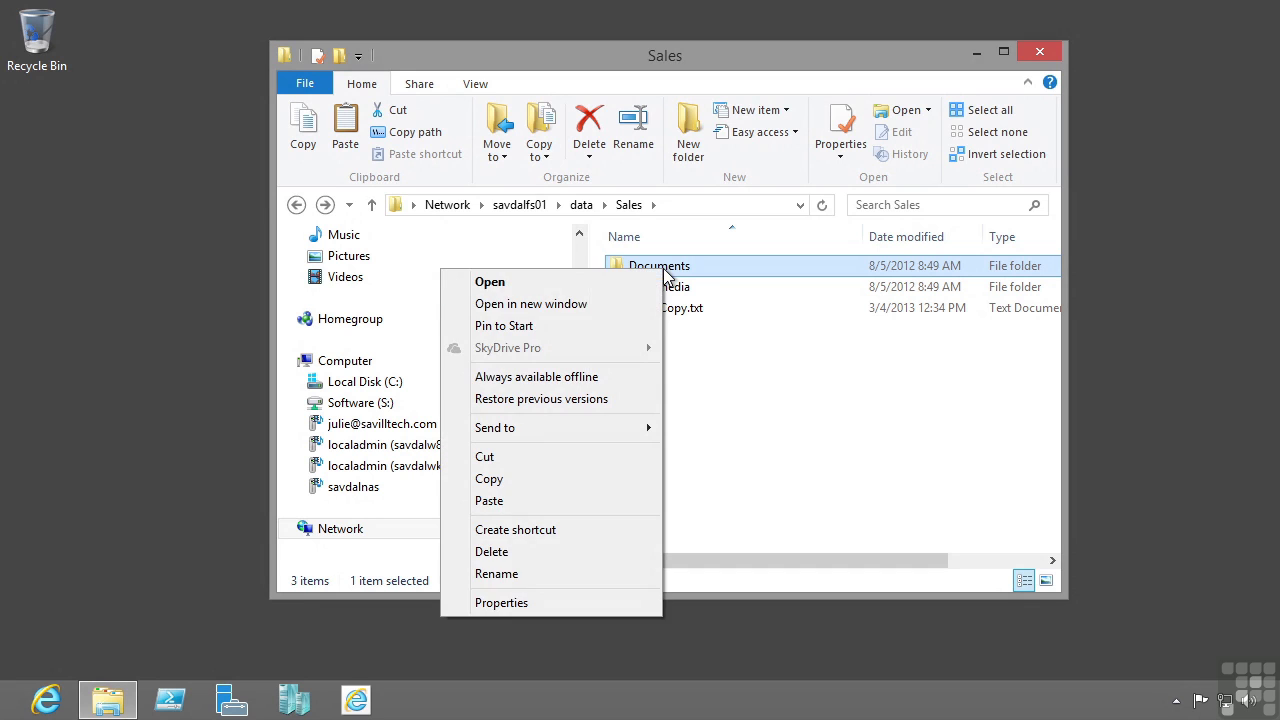
left_click(497, 603)
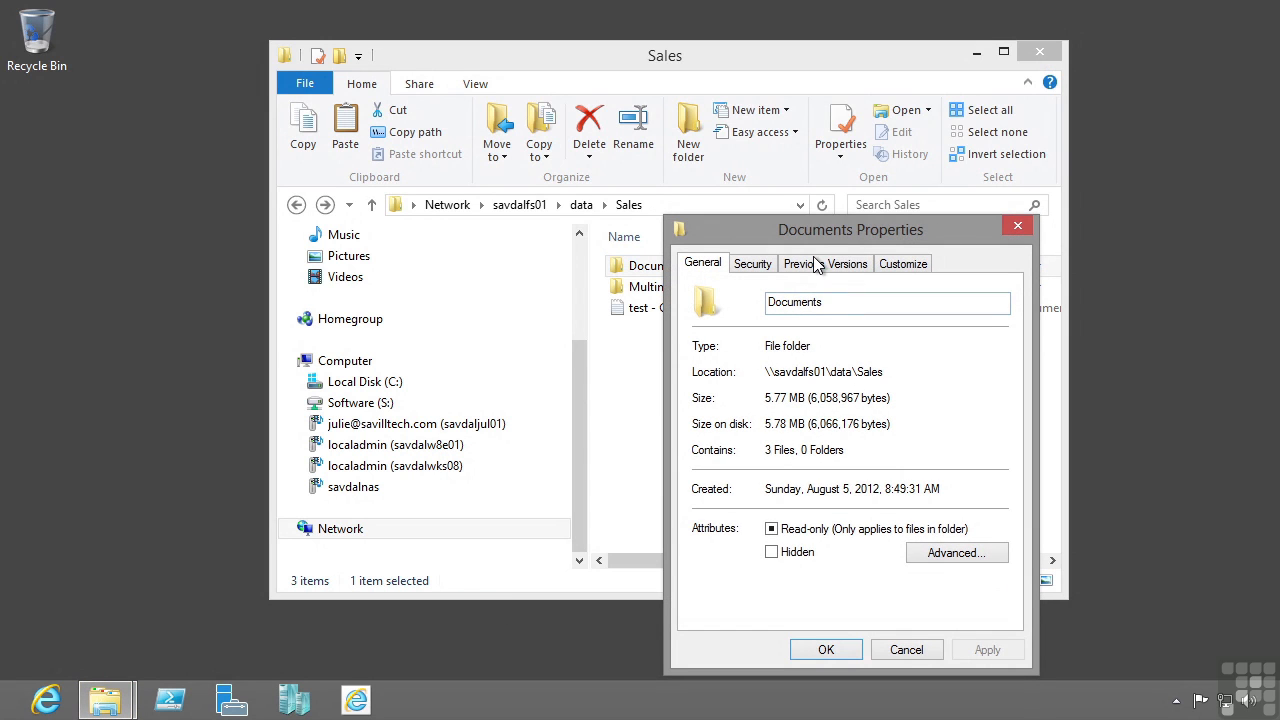
left_click(818, 263)
scroll(1003, 488, "down", 4)
scroll(1001, 540, "down", 2)
scroll(1001, 545, "down", 2)
scroll(999, 542, "down", 2)
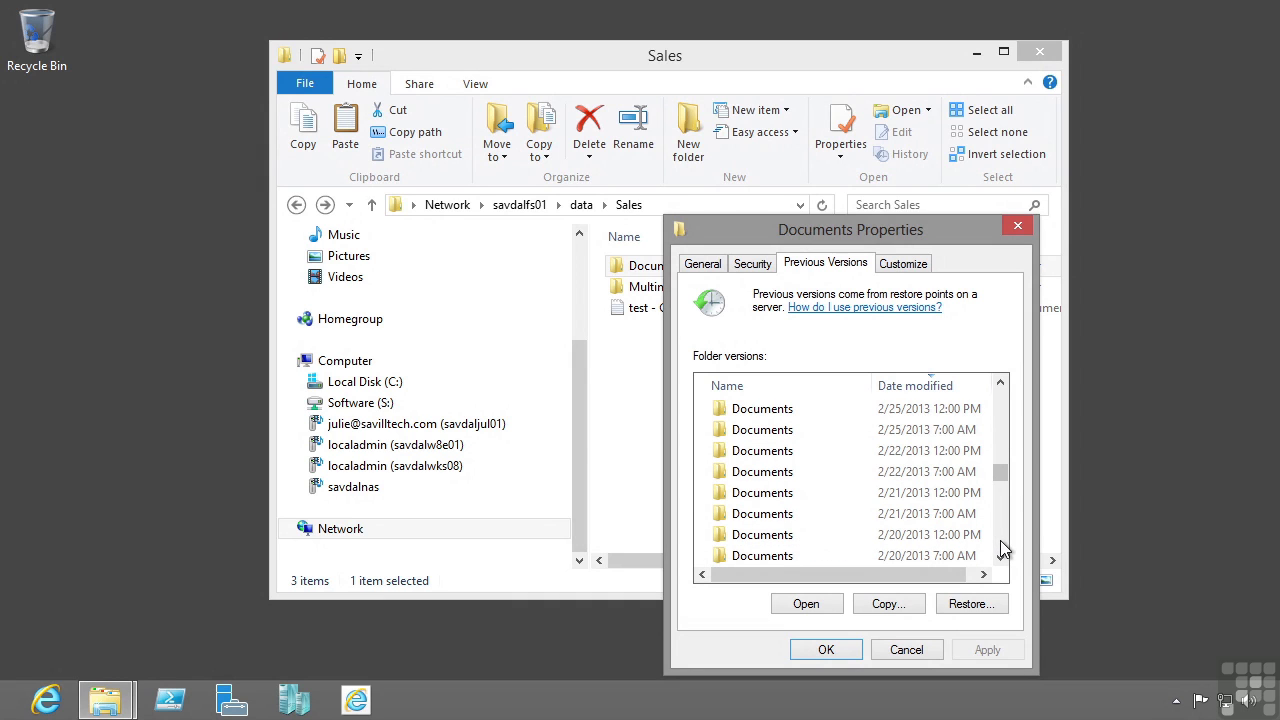
scroll(1002, 430, "up", 2)
scroll(1007, 416, "up", 5)
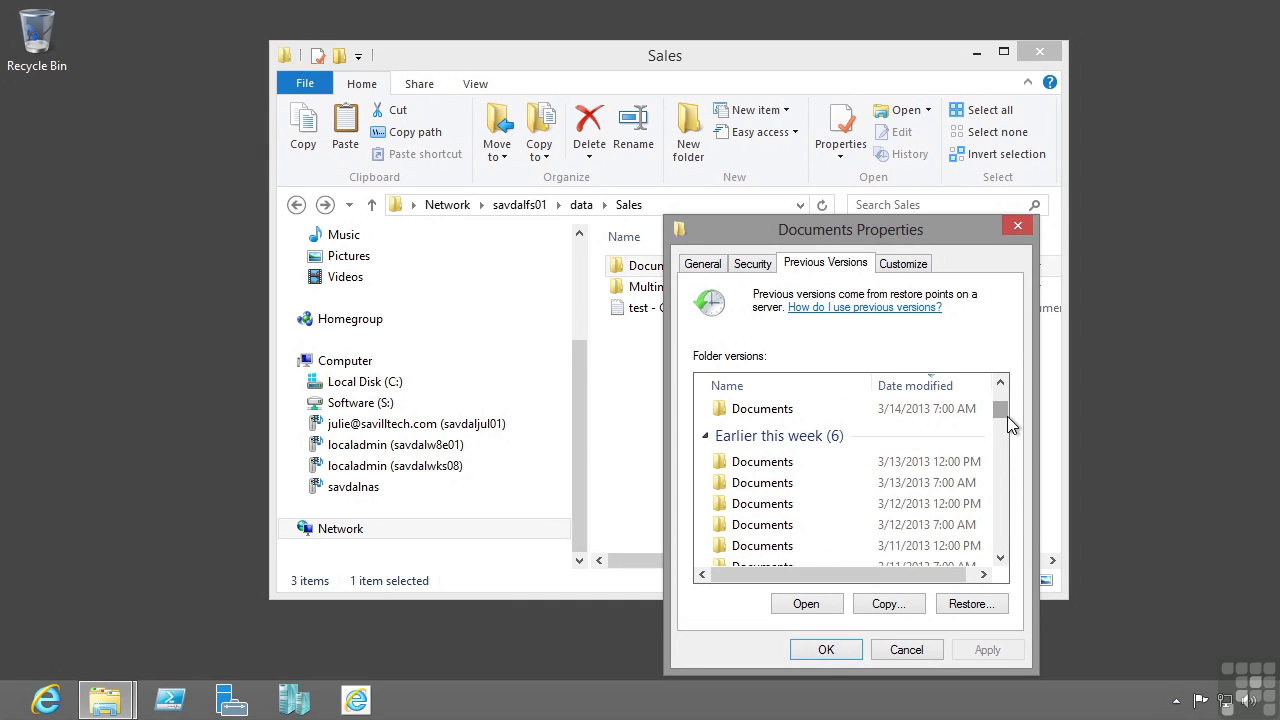
Open the 3/13/2013 7:00 AM version of Documents, then close that window.
left_click(778, 486)
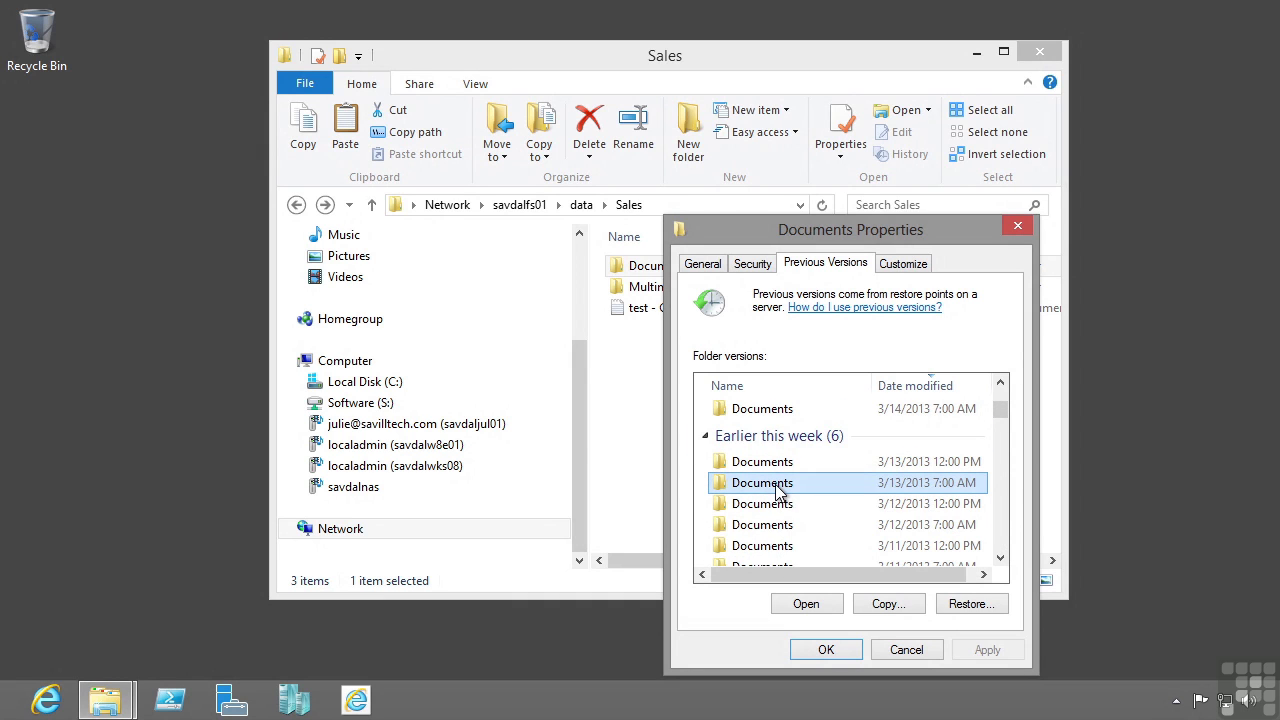
left_click(807, 604)
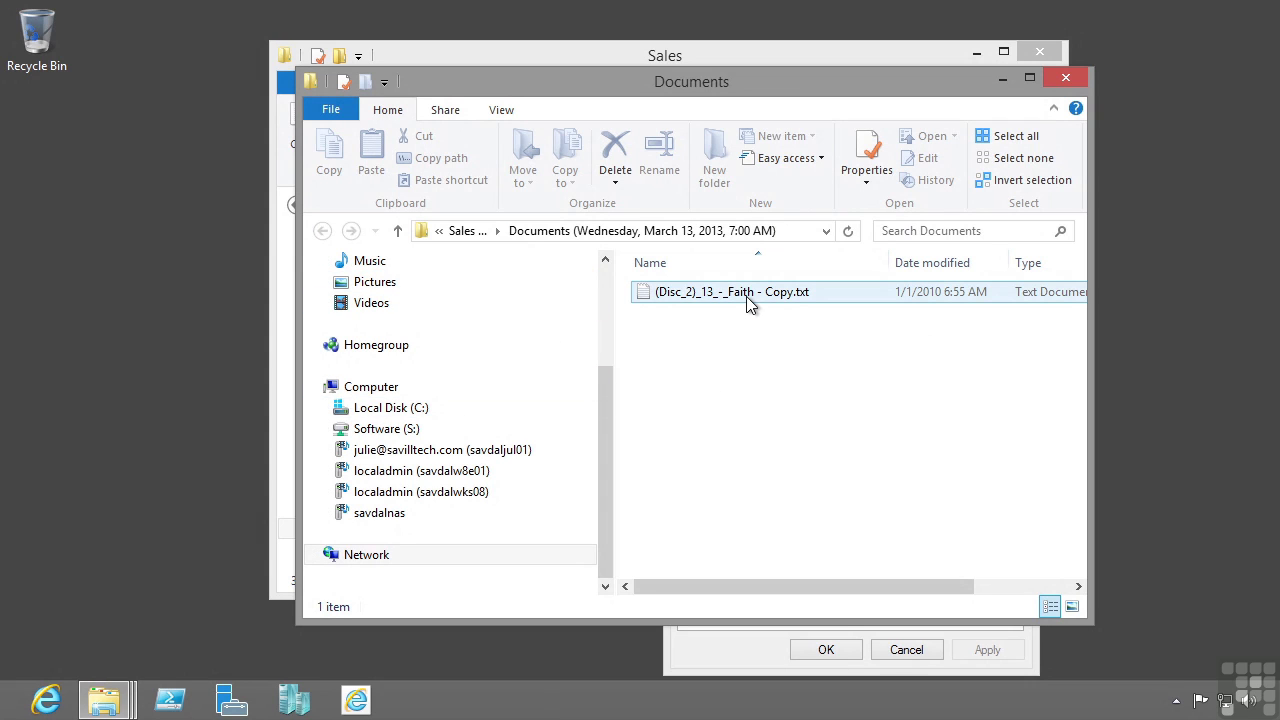
left_click(1066, 77)
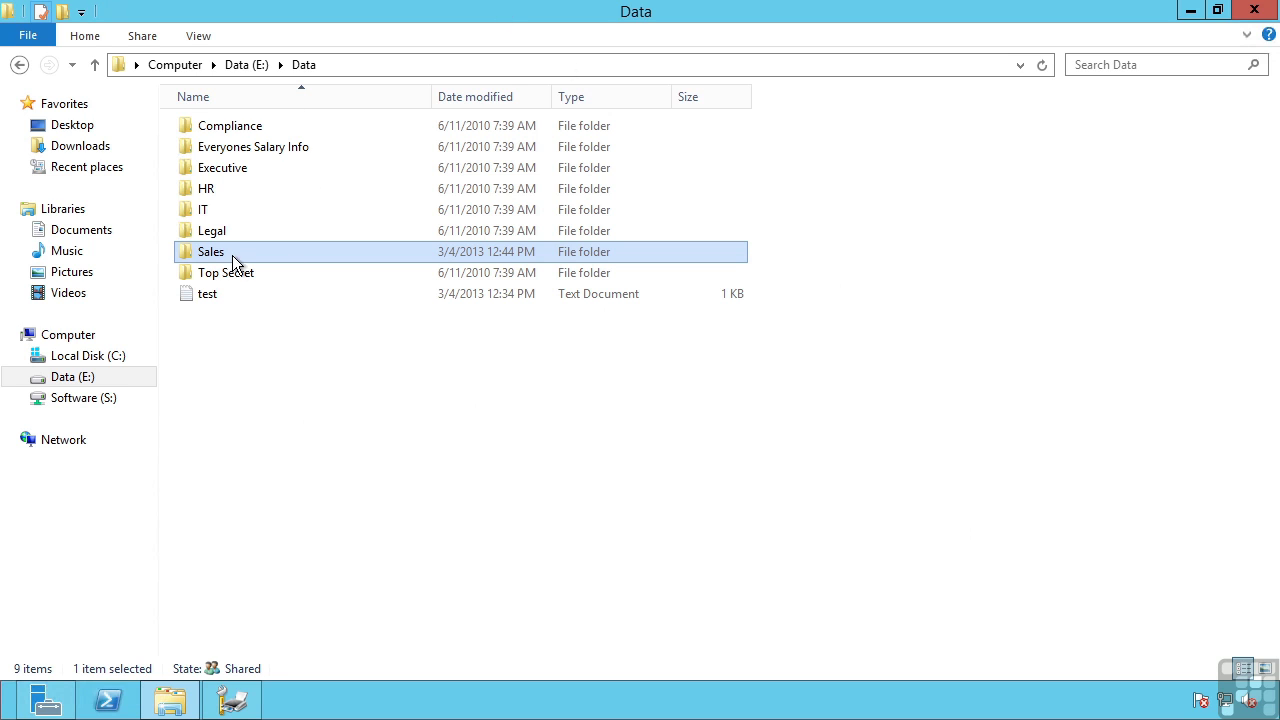
Go to the root of Data (E:) and open the Folder Options View tab.
left_click(240, 65)
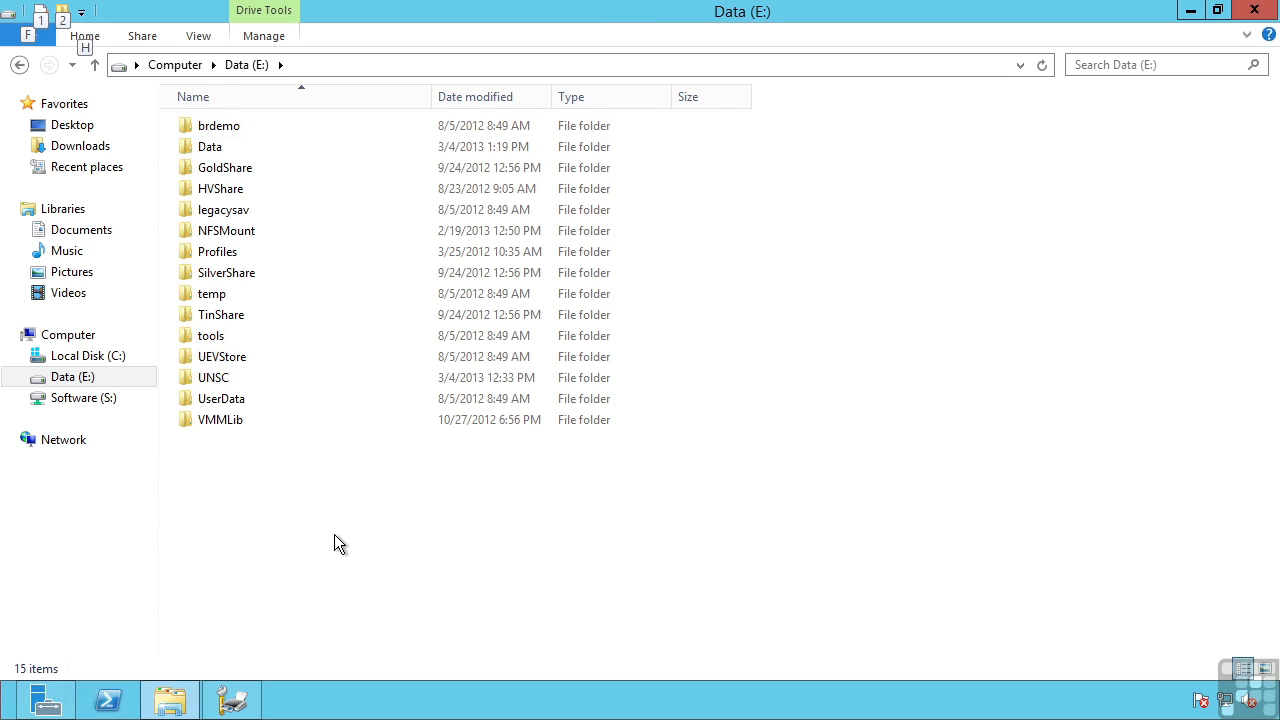
left_click(212, 31)
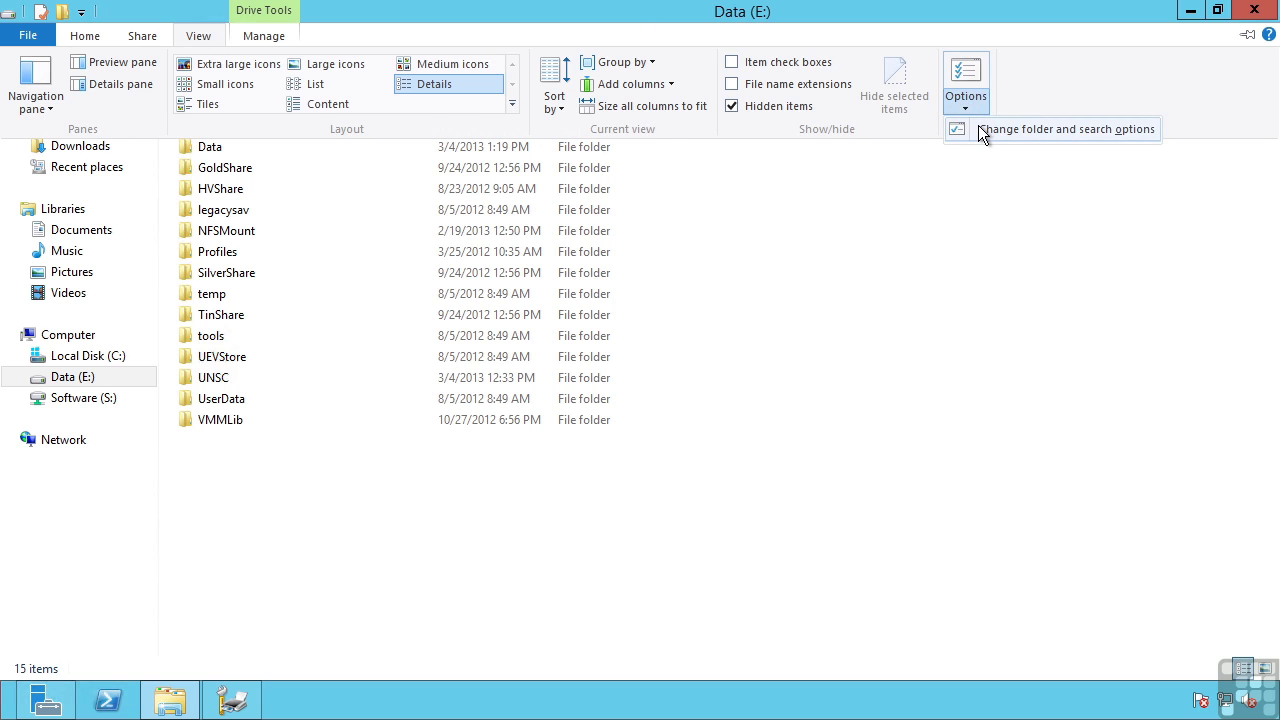
left_click(978, 127)
left_click(99, 150)
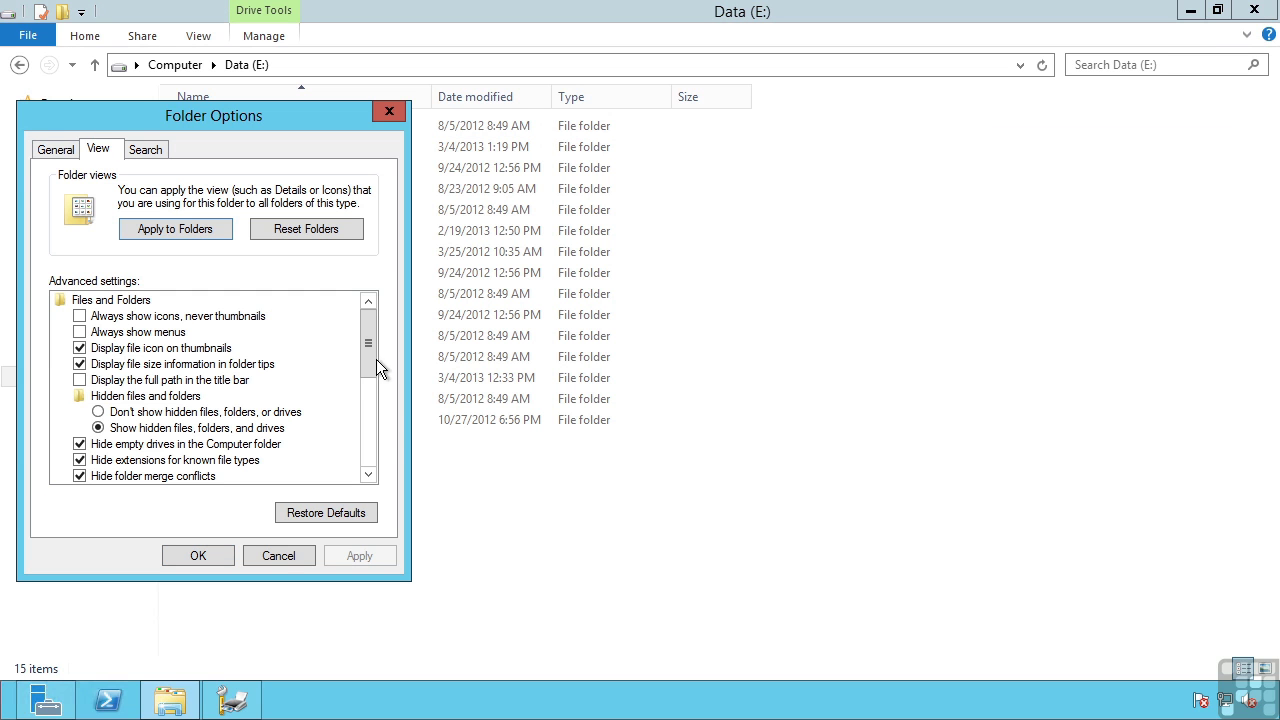
Uncheck Hide protected operating system files, confirm, apply and close Folder Options.
double_click(368, 477)
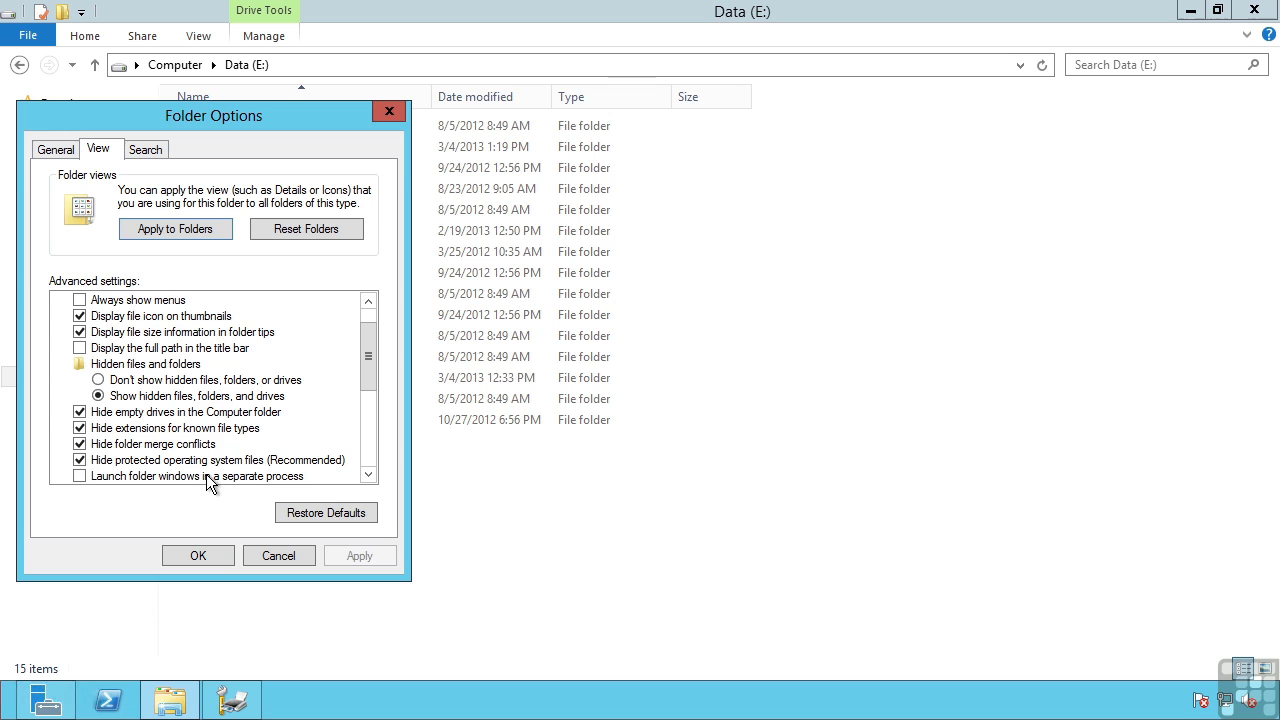
left_click(80, 460)
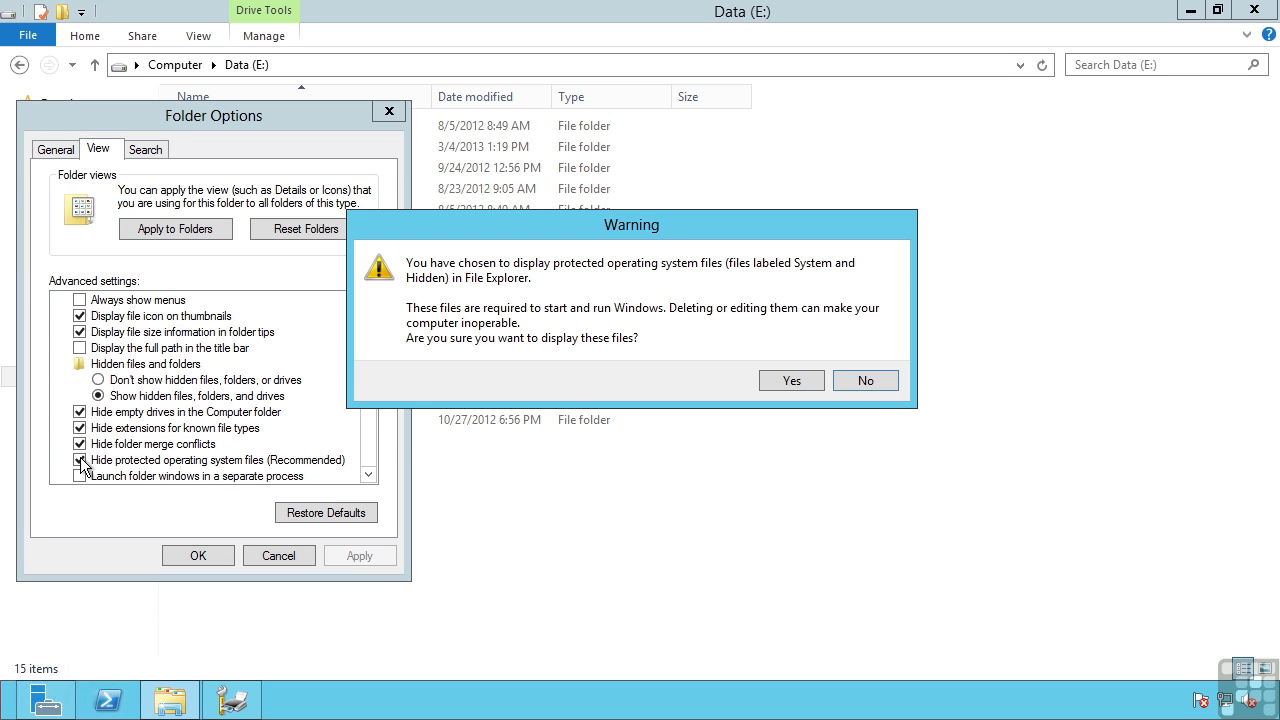
left_click(772, 382)
left_click(356, 556)
left_click_drag(258, 135, 888, 160)
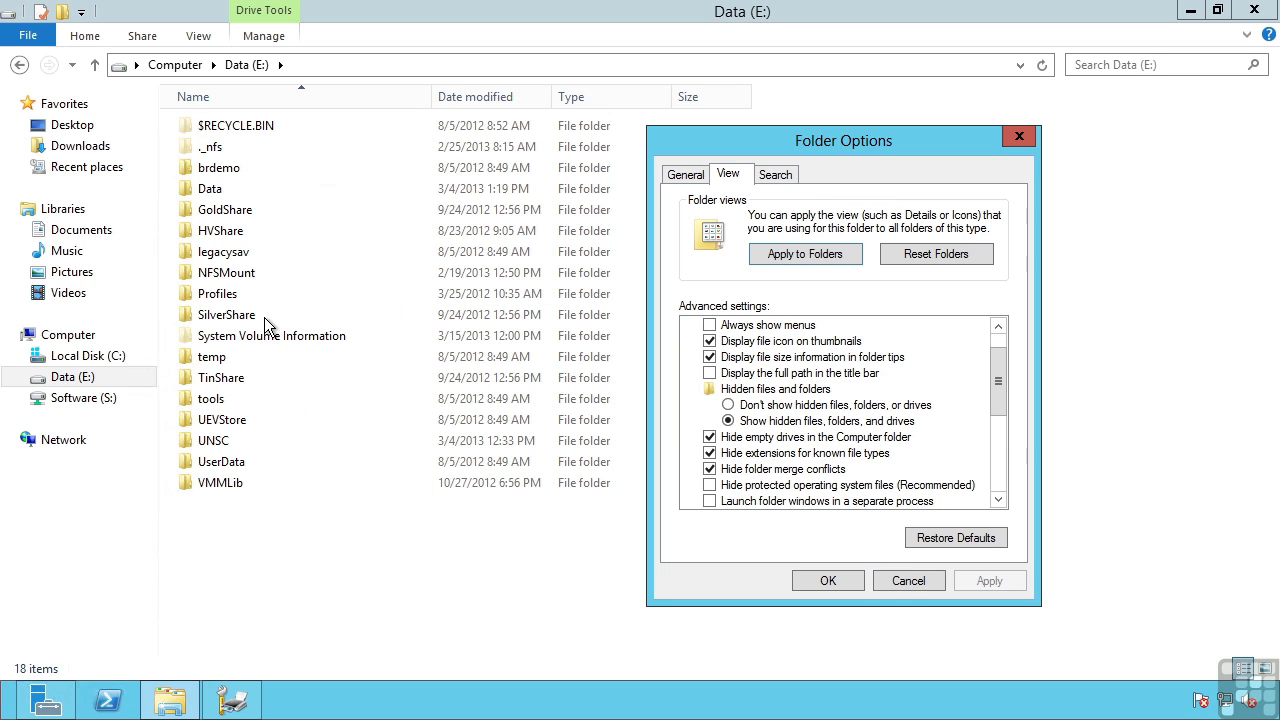
left_click(835, 586)
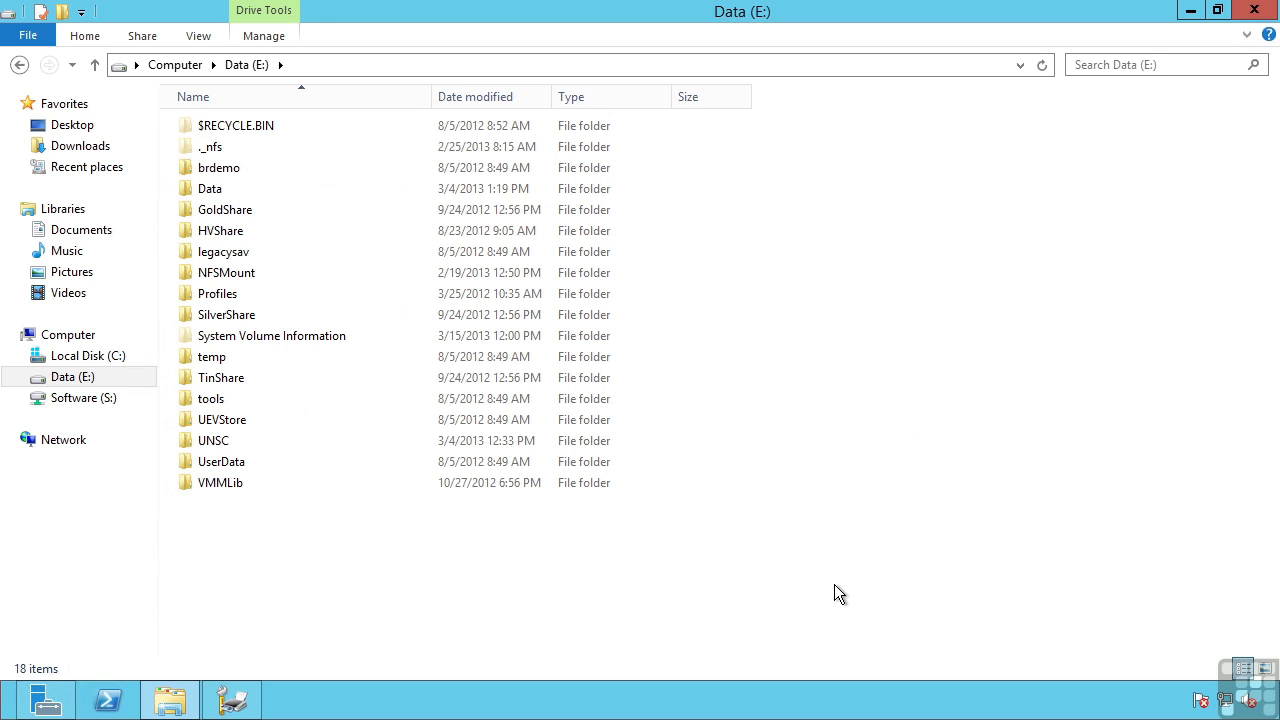